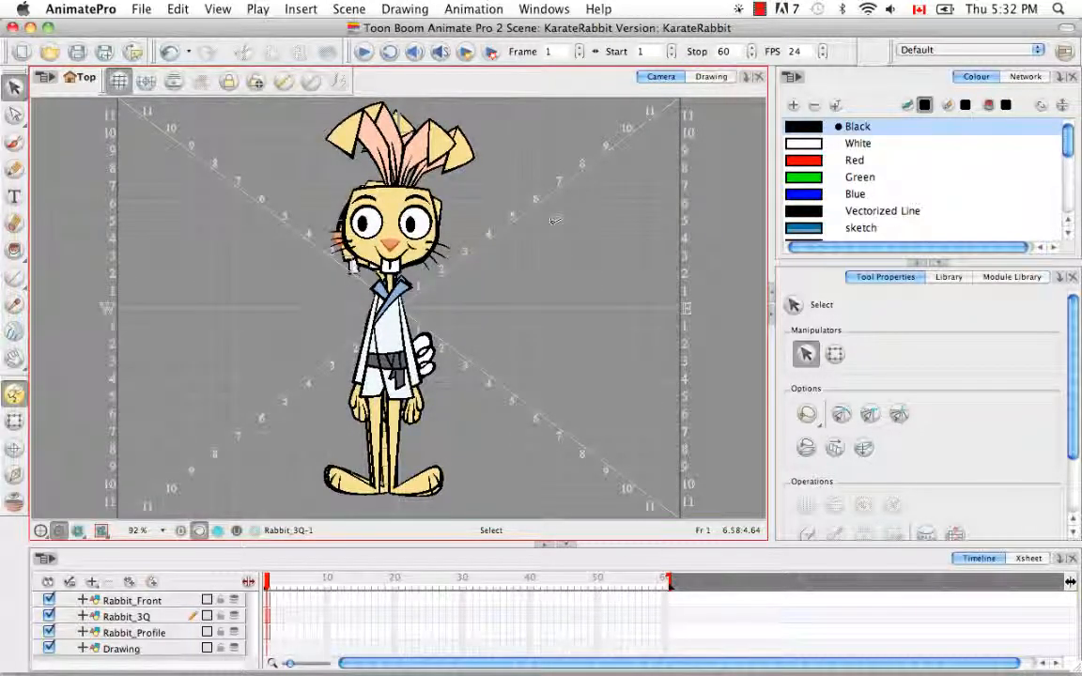
# Step: Hide the Rabbit_Profile and Rabbit_3Q layers, leaving the Rabbit_Front layer shown
pyautogui.click(49, 632)
pyautogui.click(48, 616)
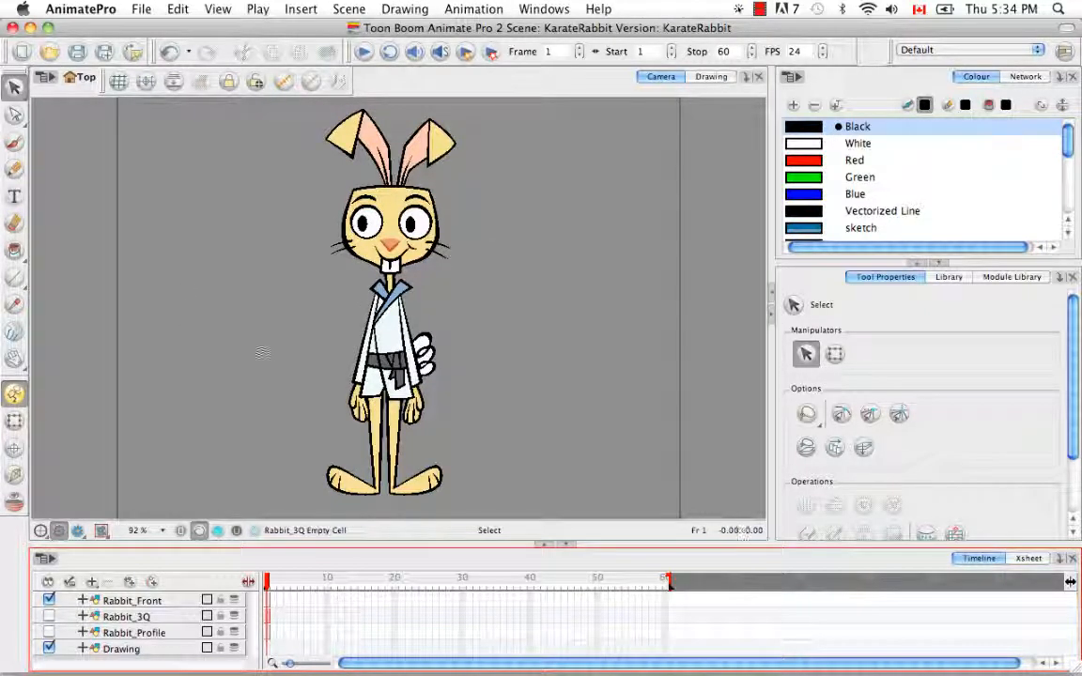
# Step: Examine the front-view rabbit's face up close, including the eyes, nose, mouth and whiskers
pyautogui.click(479, 304)
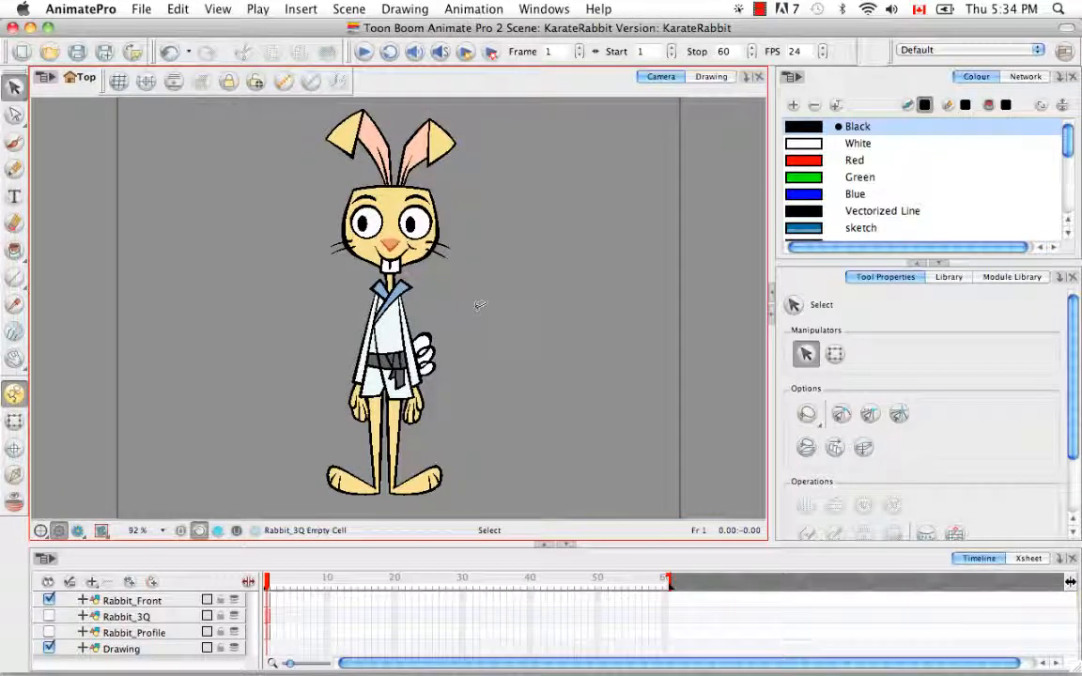
pyautogui.press('super+equal')
pyautogui.press('super+equal')
pyautogui.press('super+equal')
pyautogui.press('super+equal')
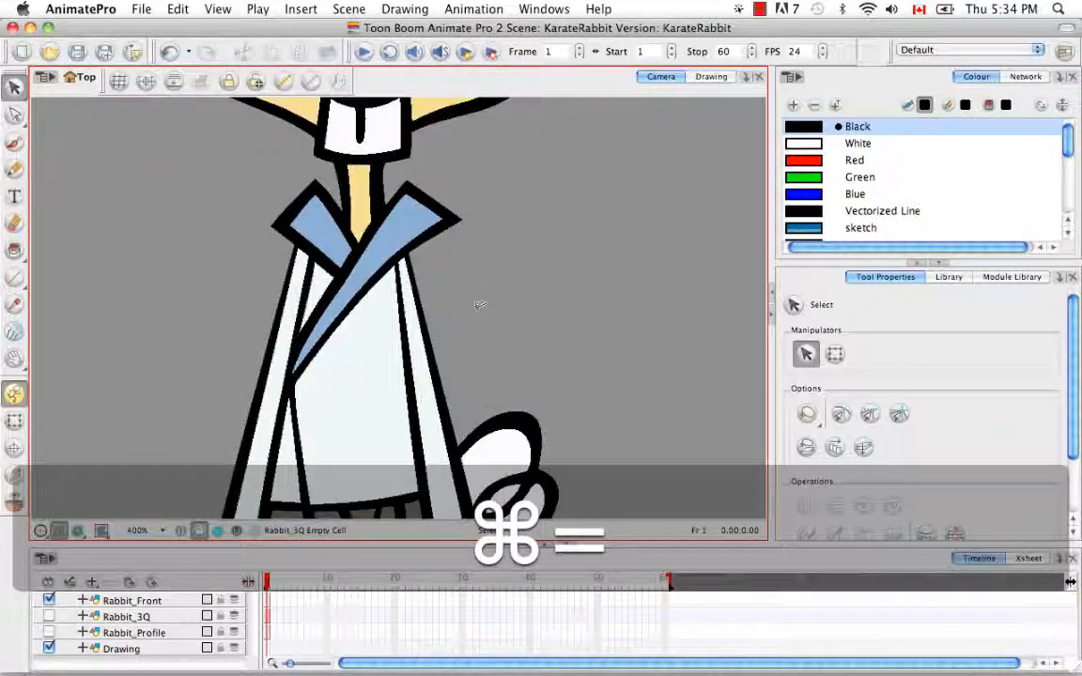
pyautogui.press('space')
pyautogui.moveTo(445, 142); pyautogui.dragTo(540, 490)
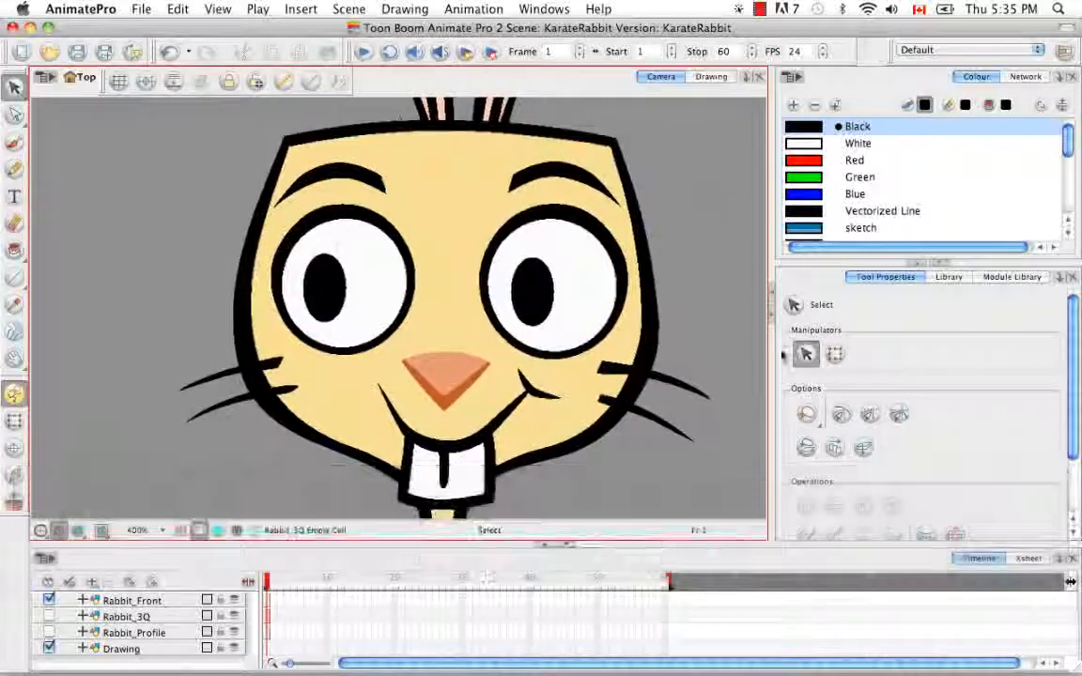
pyautogui.press('space')
pyautogui.moveTo(713, 311); pyautogui.dragTo(668, 308)
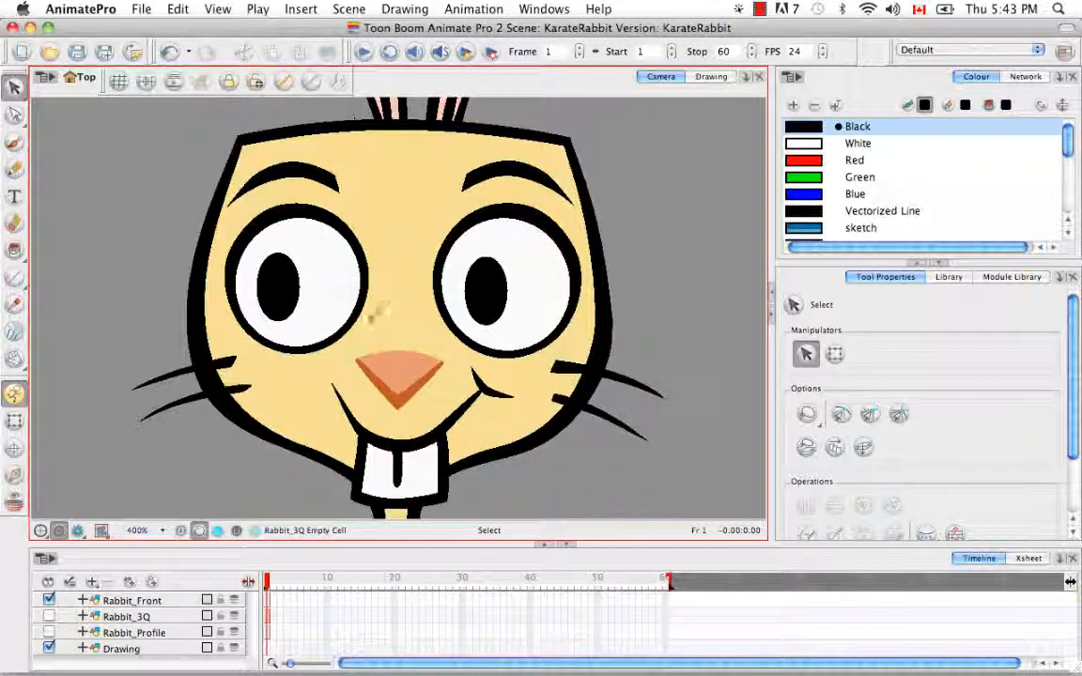
# Step: Compare the three-quarter head with the front head by swapping visibility between Rabbit_3Q and Rabbit_Front and back
pyautogui.click(49, 616)
pyautogui.click(49, 600)
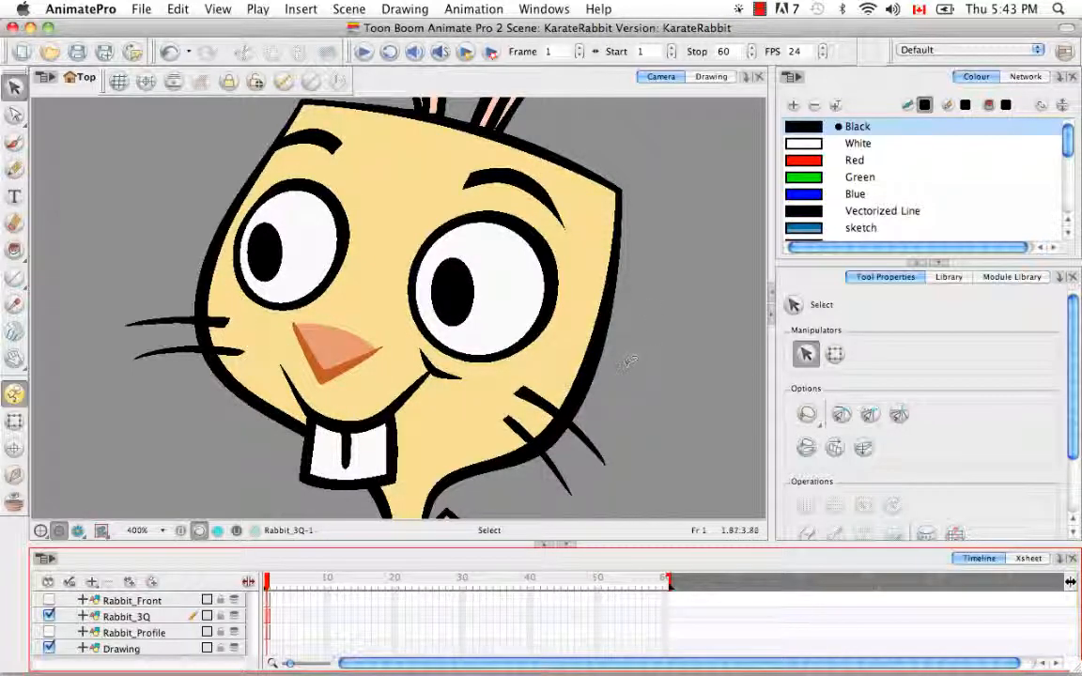
pyautogui.click(49, 599)
pyautogui.click(50, 616)
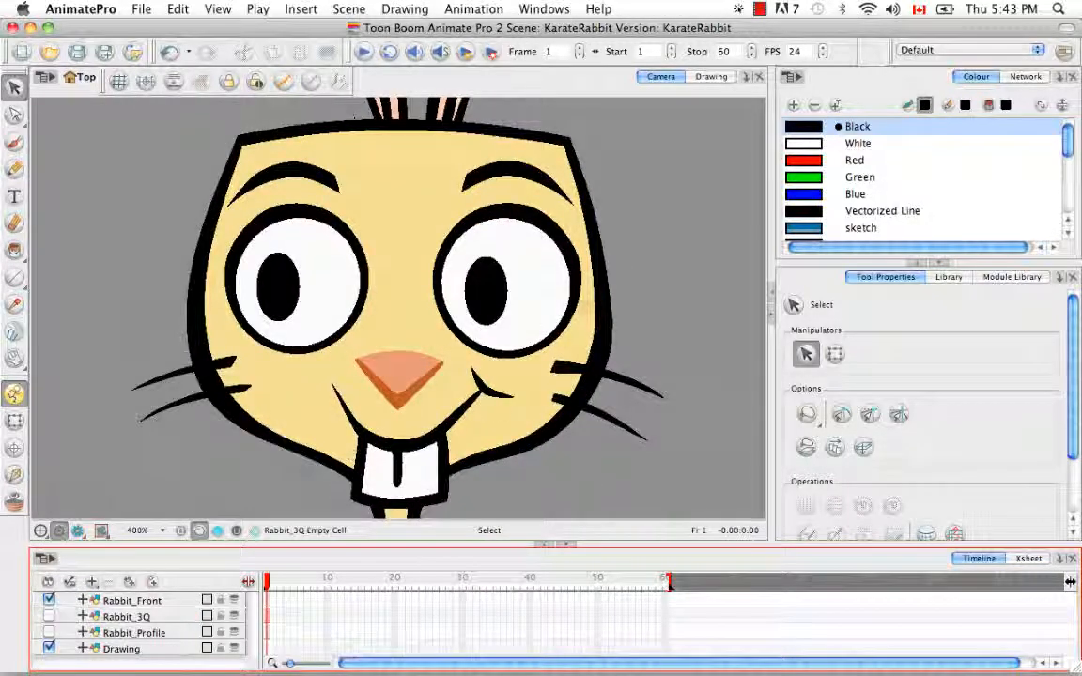
# Step: Examine the front-view rabbit's jacket, belt, tail, shorts and hands up close
pyautogui.click(637, 265)
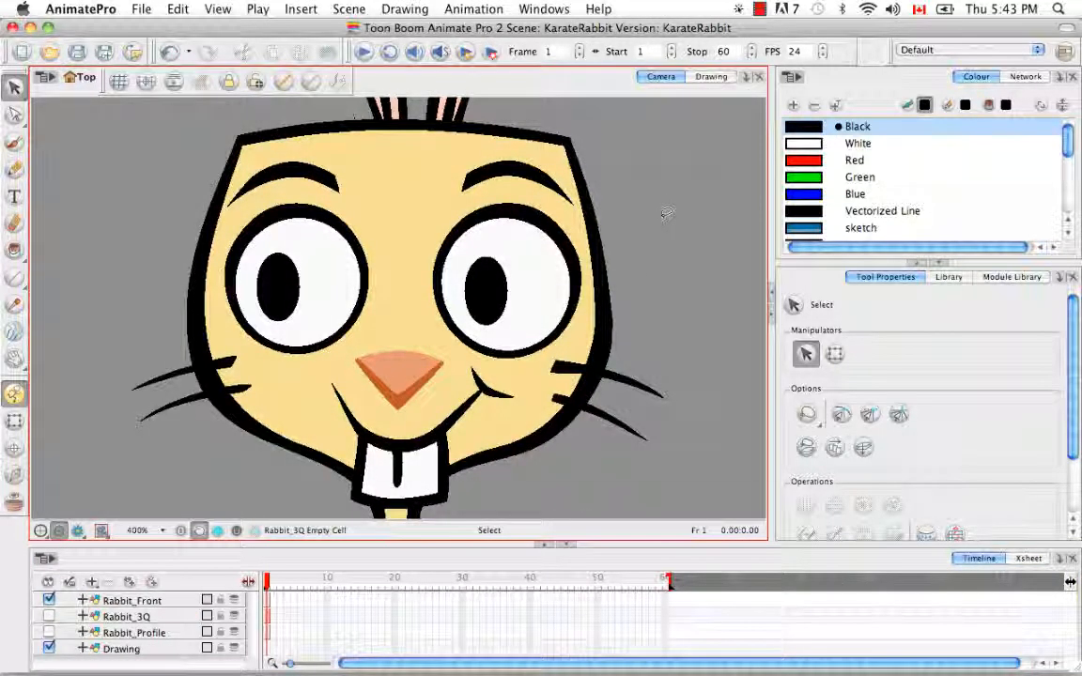
pyautogui.hotkey('shift', 'm')
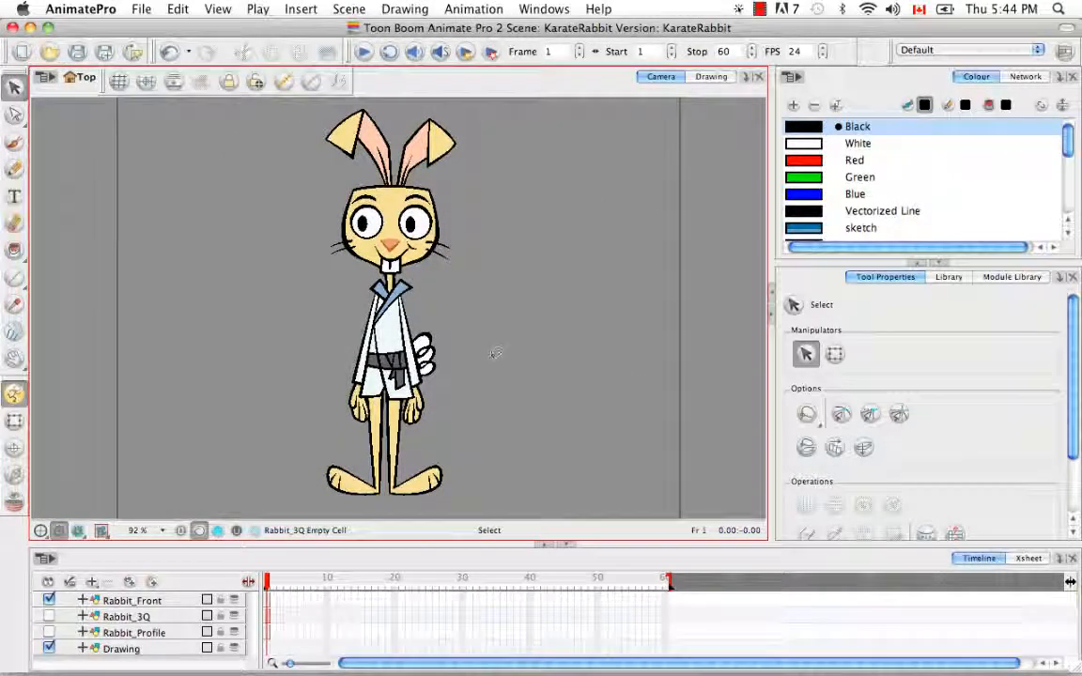
pyautogui.press('super+equal')
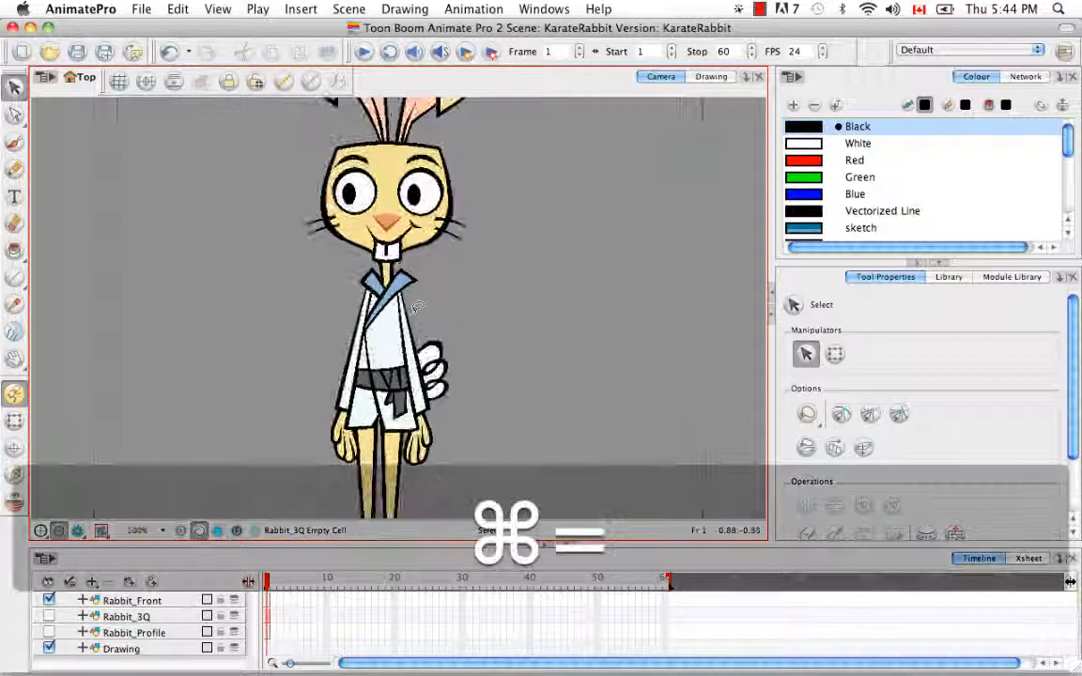
pyautogui.press('super+equal')
pyautogui.press('super+equal')
pyautogui.press('super+equal')
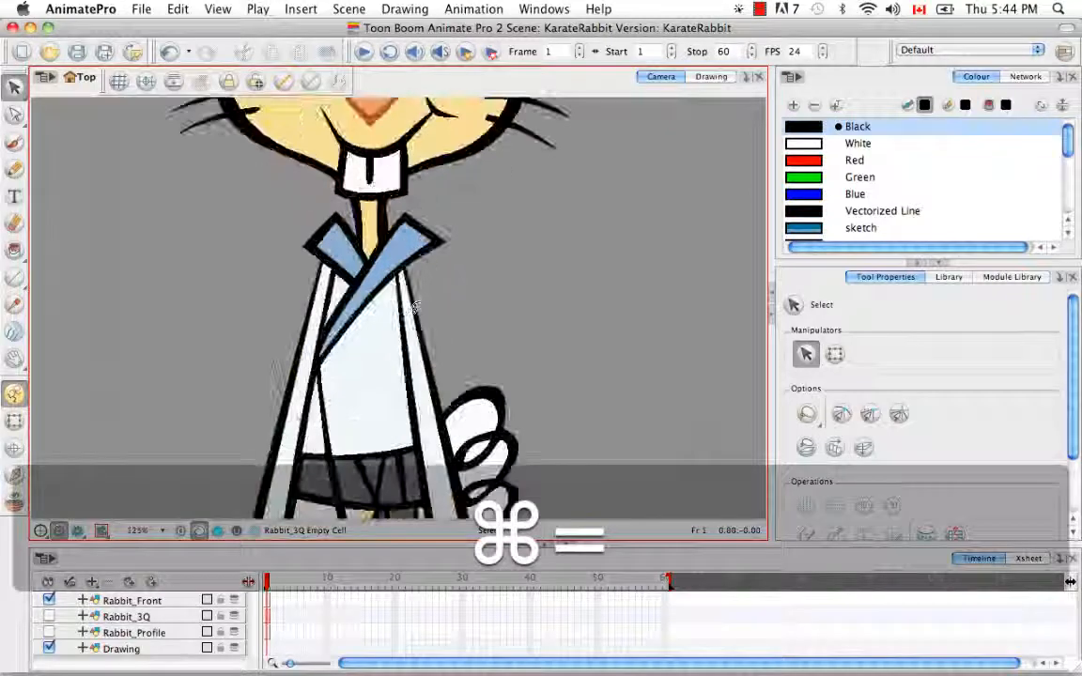
pyautogui.press('space')
pyautogui.moveTo(465, 375); pyautogui.dragTo(543, 221)
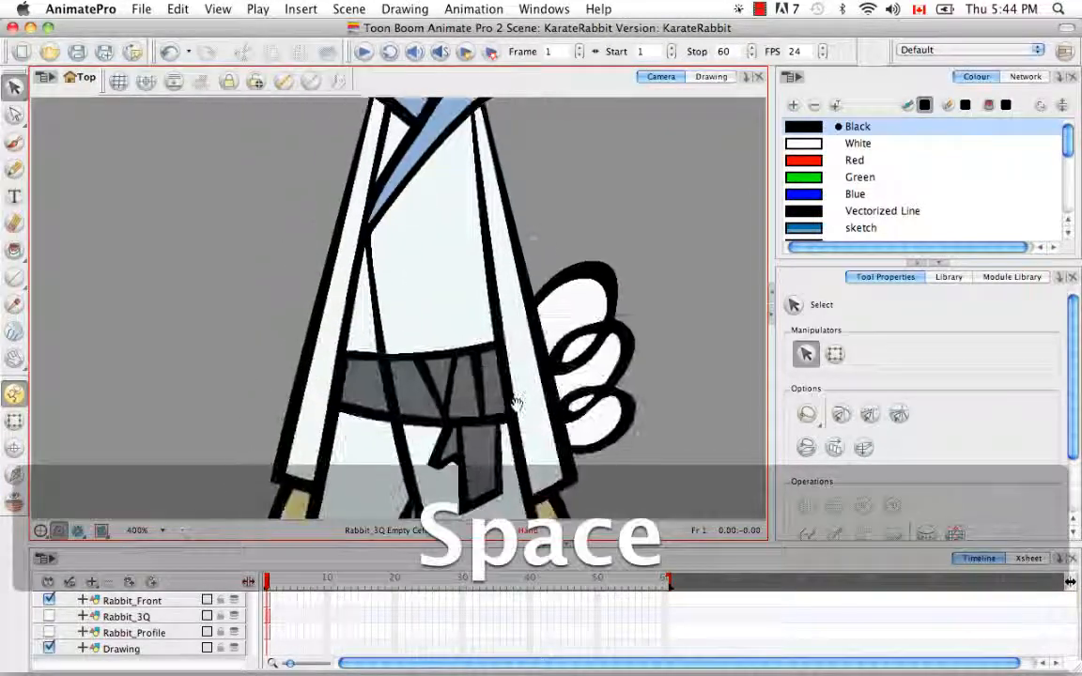
pyautogui.moveTo(515, 401); pyautogui.dragTo(513, 261)
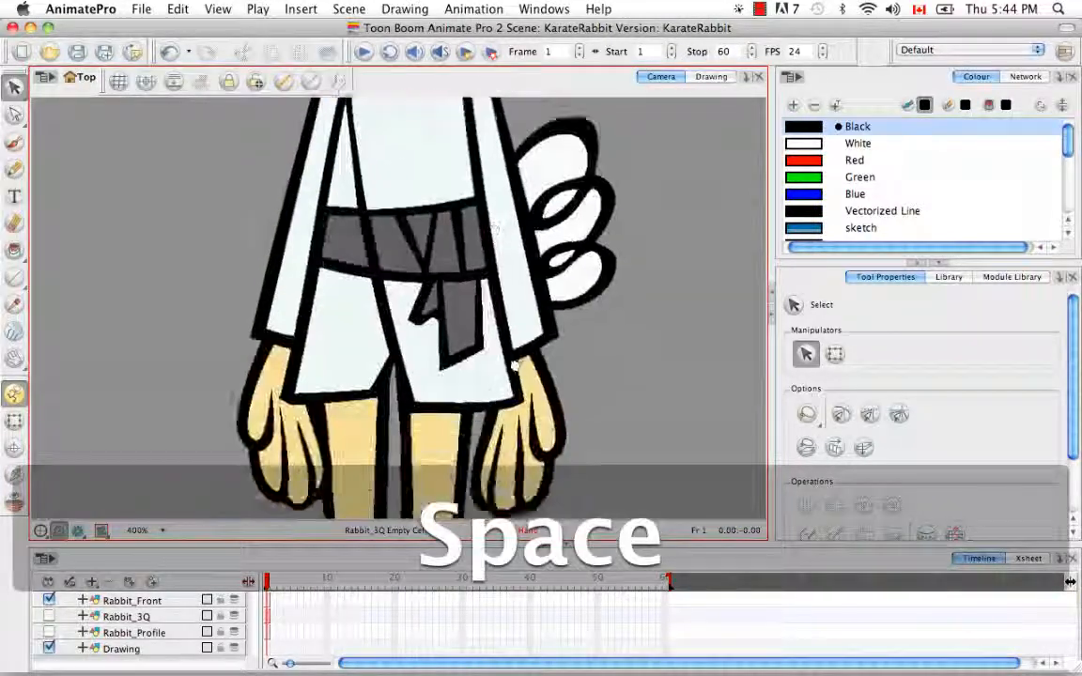
pyautogui.moveTo(499, 428); pyautogui.dragTo(500, 297)
pyautogui.press('super+equal')
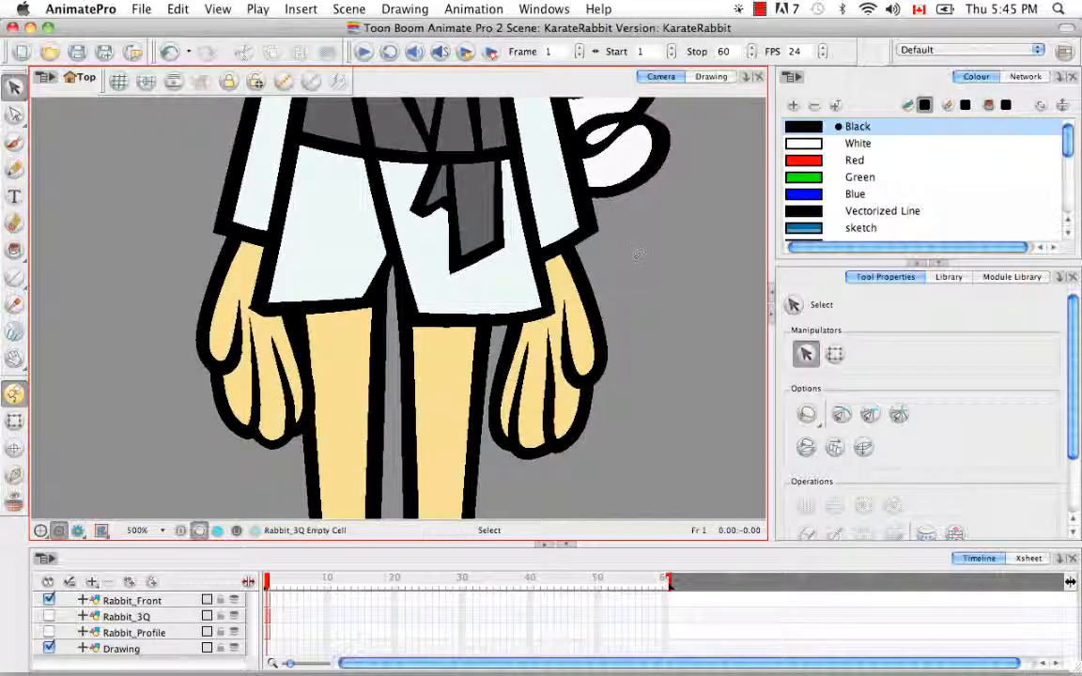
# Step: Inspect the rabbit's upper body and collar, and return to a view of the full figure
pyautogui.press('space')
pyautogui.moveTo(633, 257); pyautogui.dragTo(633, 404)
pyautogui.moveTo(634, 225); pyautogui.dragTo(635, 376)
pyautogui.moveTo(635, 246); pyautogui.dragTo(635, 362)
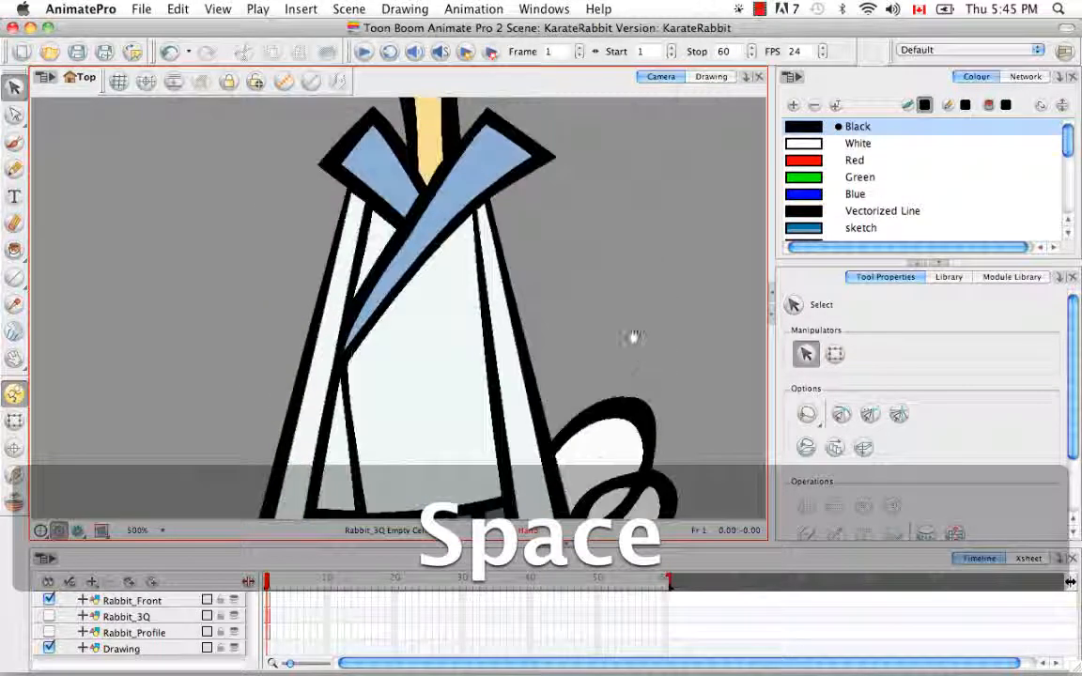
pyautogui.moveTo(625, 315); pyautogui.dragTo(620, 359)
pyautogui.press('super+minus')
pyautogui.press('super+minus')
pyautogui.press('super+minus')
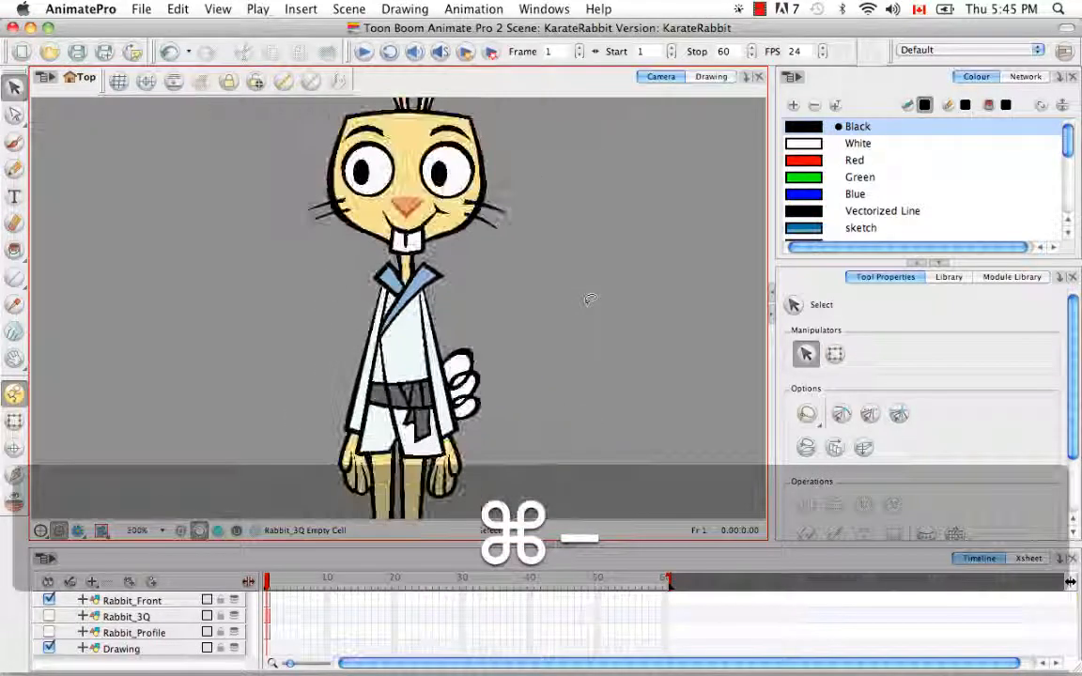
pyautogui.press('super+minus')
pyautogui.press('super+minus')
pyautogui.press('super+minus')
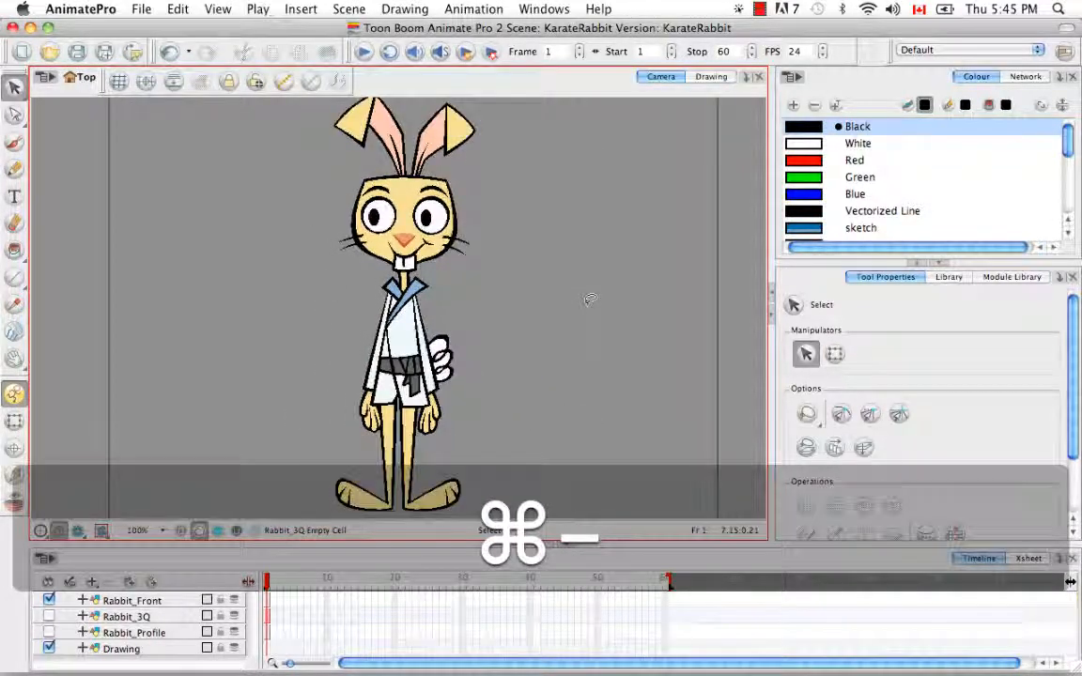